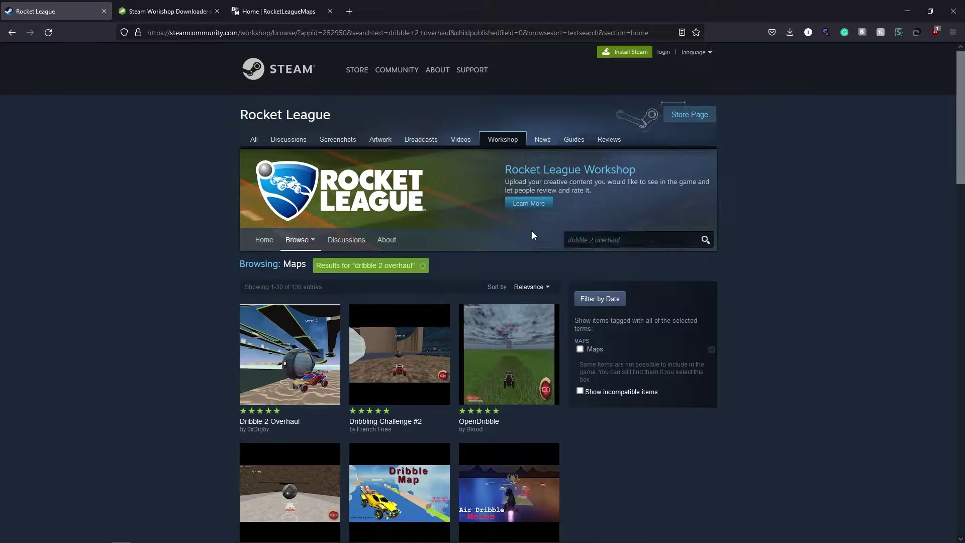
# Step: Open the Dribble 2 Overhaul workshop page and copy its URL
pyautogui.click(326, 397)
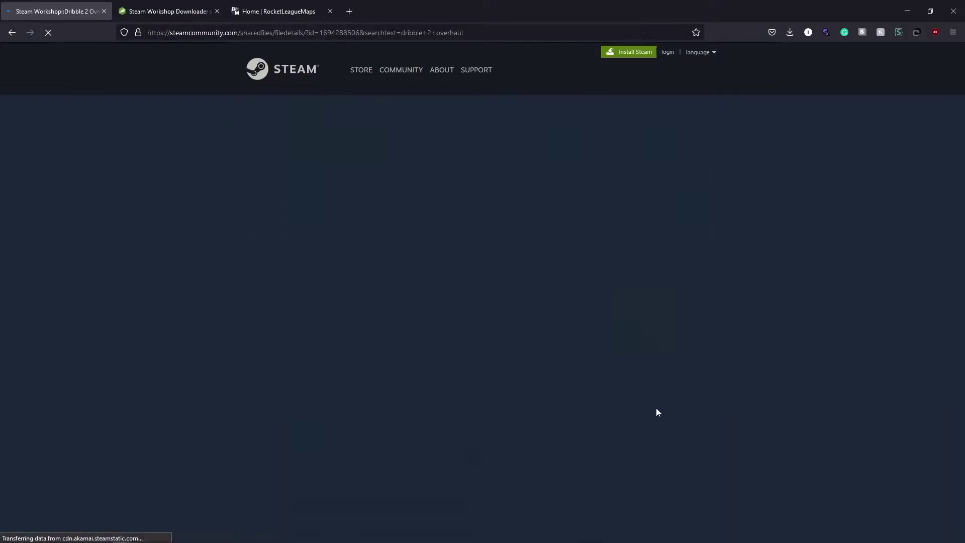
pyautogui.click(361, 33)
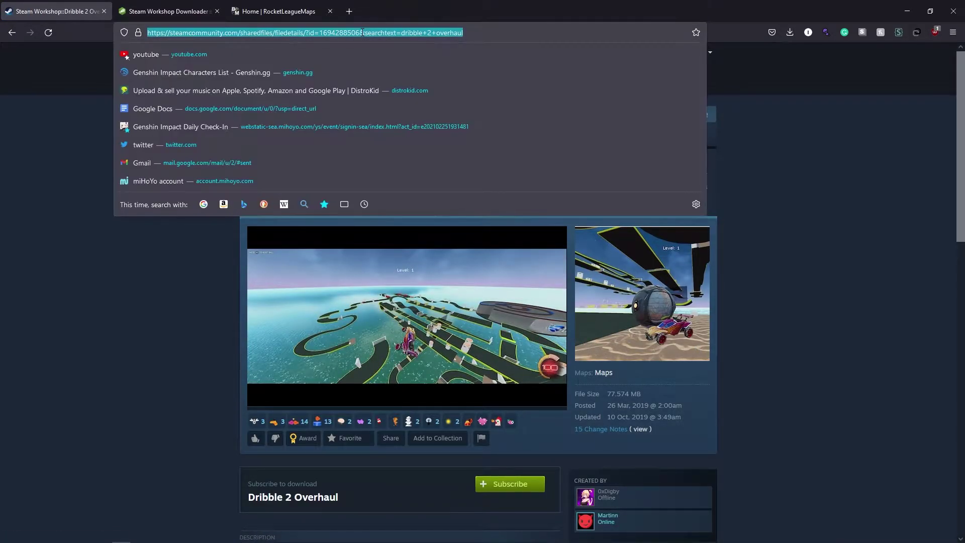
pyautogui.click(167, 11)
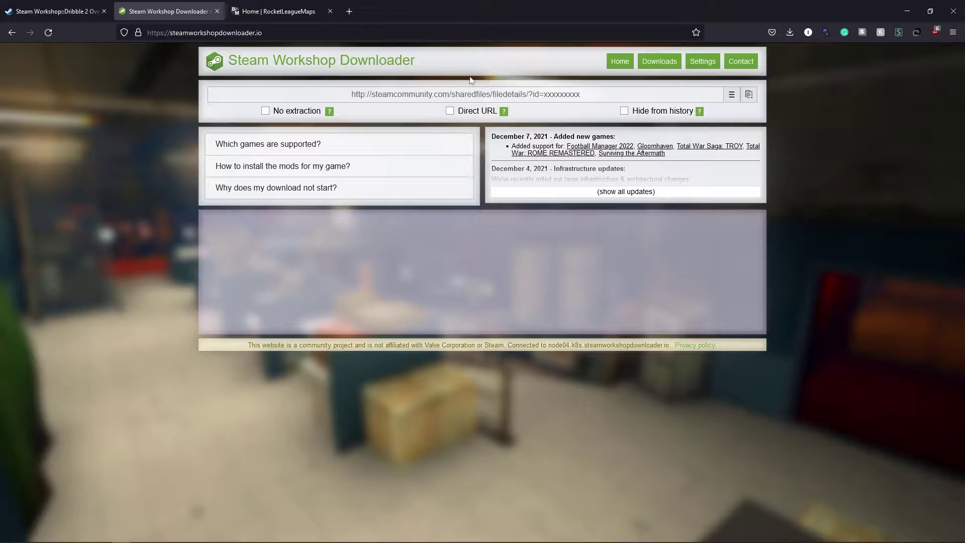
# Step: Paste the Dribble 2 Overhaul link into Steam Workshop Downloader and save the 81.3 MB file
pyautogui.click(424, 93)
pyautogui.hotkey('ctrl', 'v')
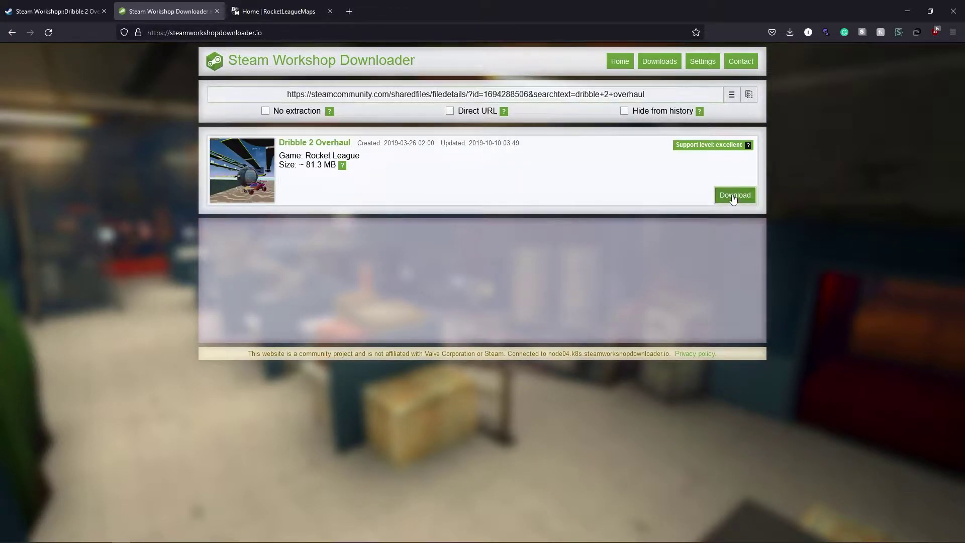
pyautogui.click(734, 196)
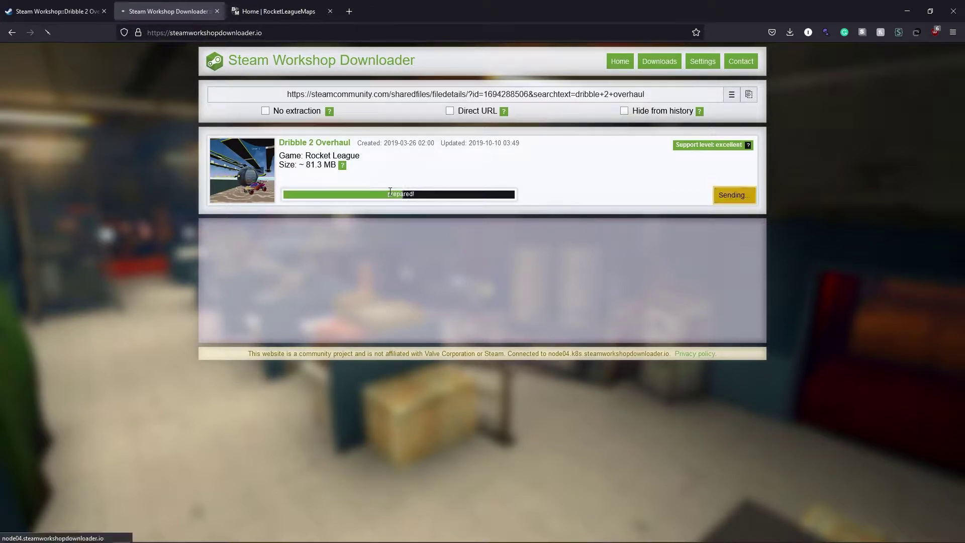
pyautogui.click(397, 254)
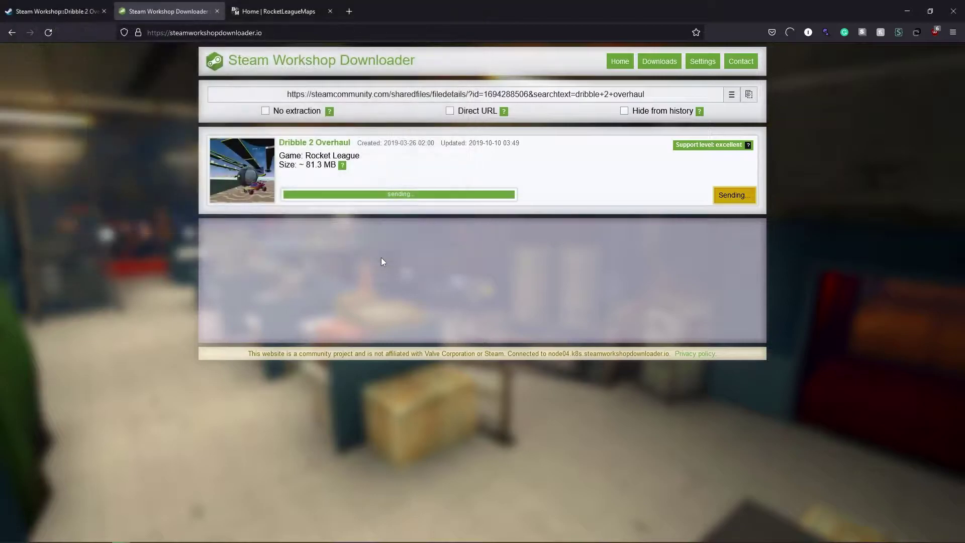
pyautogui.hotkey('ctrl', 'Tab')
pyautogui.click(744, 150)
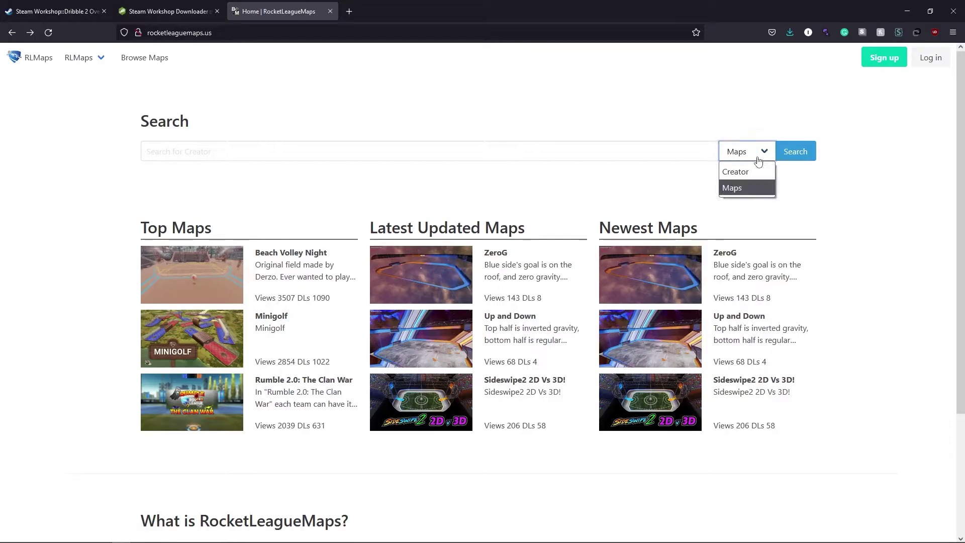
# Step: Search RocketLeagueMaps maps for 'dribble' and save the Dribble Challenge 2 Overhaul map zip
pyautogui.click(731, 187)
pyautogui.click(416, 154)
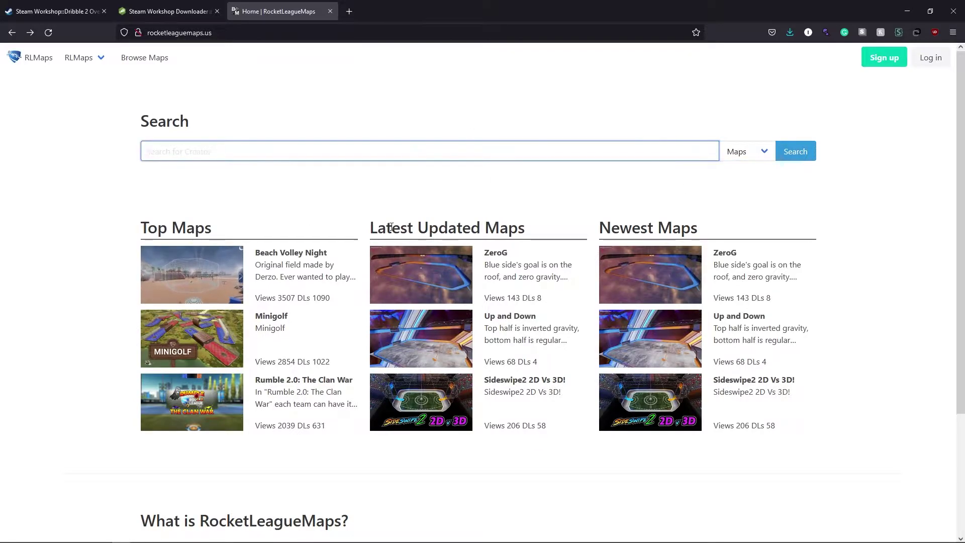
pyautogui.write('dribble')
pyautogui.press('Return')
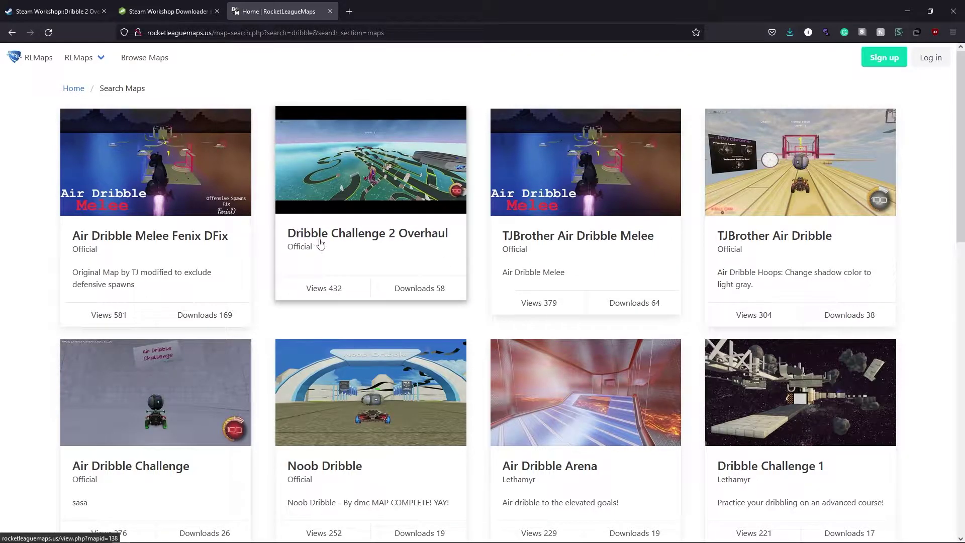
pyautogui.click(320, 244)
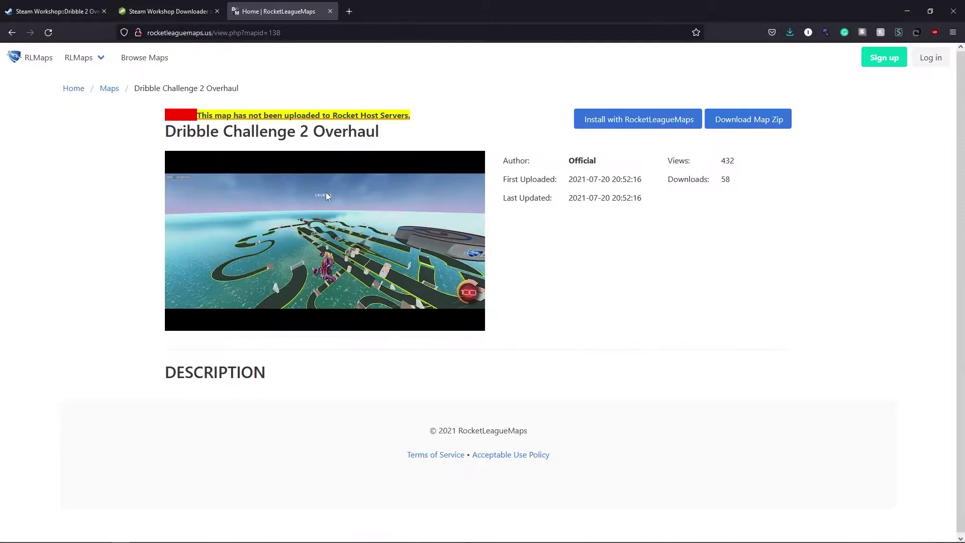
pyautogui.click(783, 123)
pyautogui.click(398, 254)
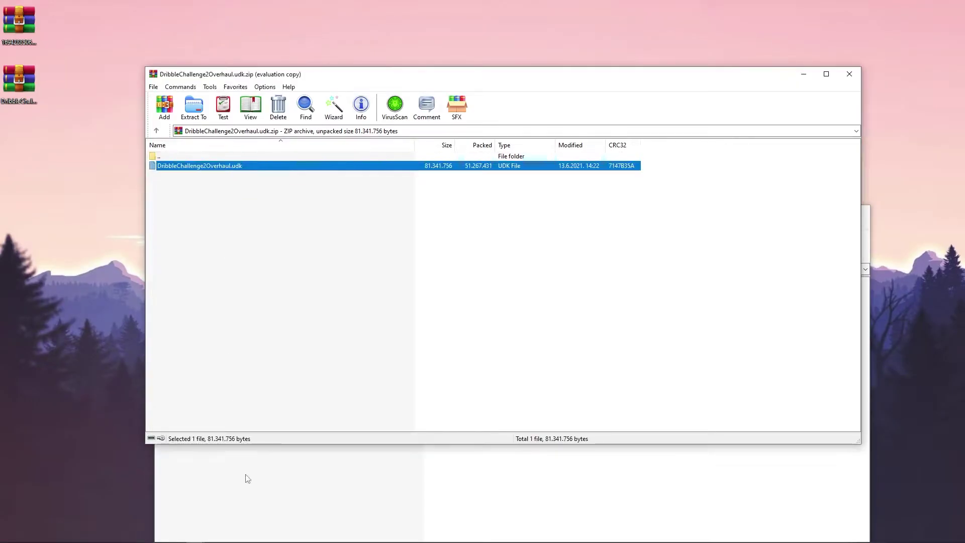
# Step: Compare both archives and drag DribbleChallenge2Overhaul.udk onto the desktop
pyautogui.click(247, 477)
pyautogui.click(217, 305)
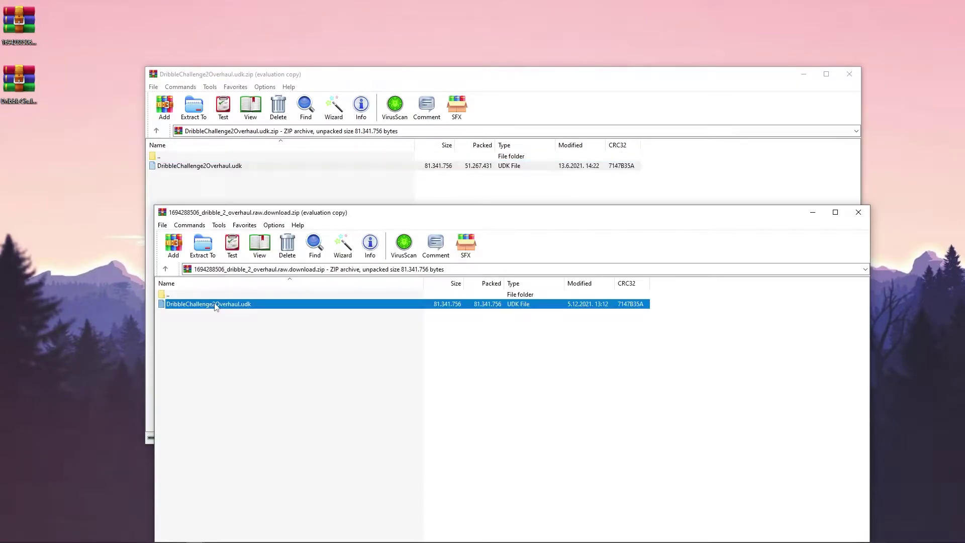
pyautogui.click(247, 359)
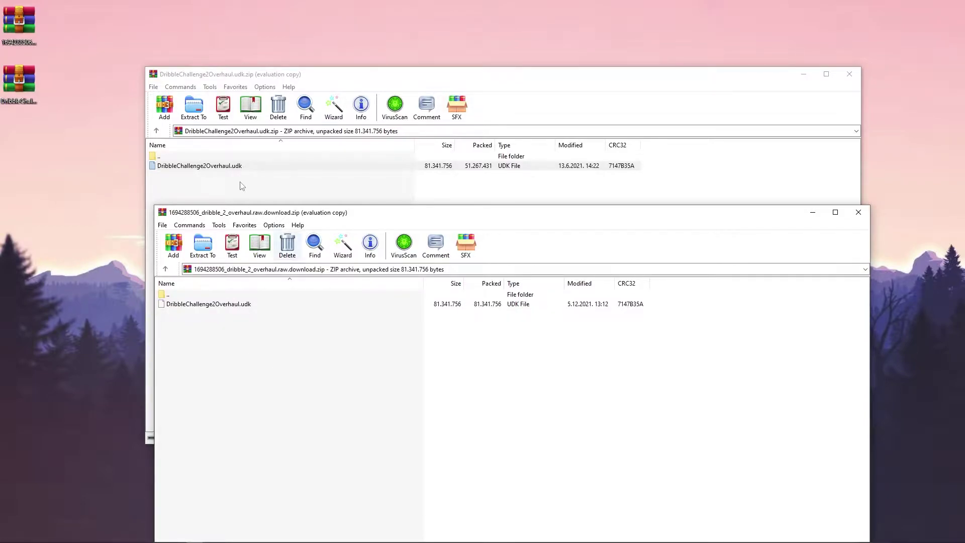
pyautogui.moveTo(225, 167); pyautogui.dragTo(91, 83)
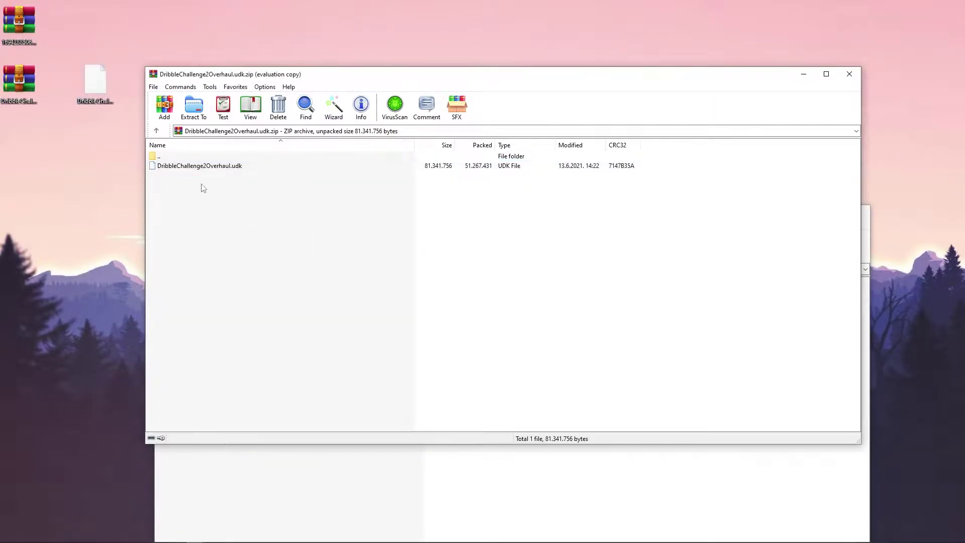
pyautogui.click(237, 168)
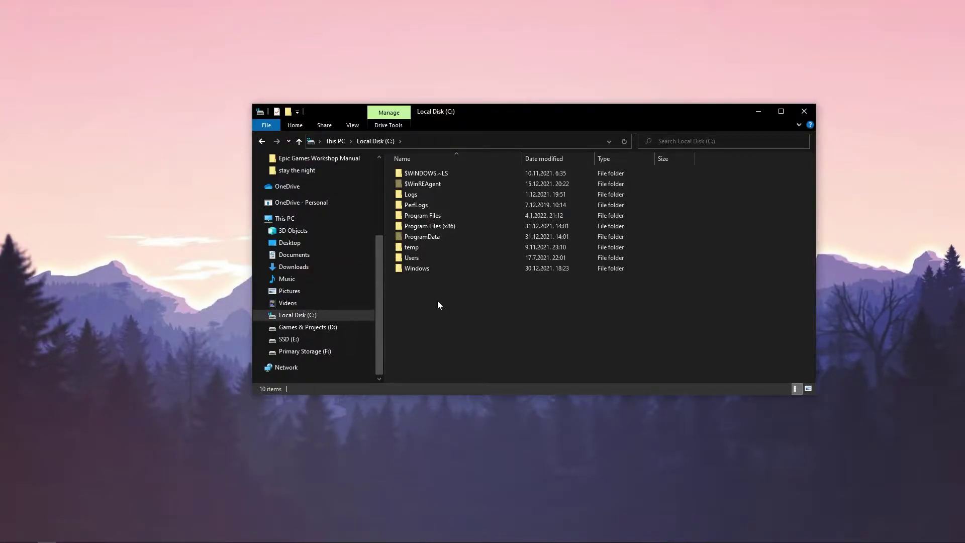
# Step: Check C:\Program Files\Epic Games, then browse to D:\rocket league\rocketleague\TAGame
pyautogui.doubleClick(422, 215)
pyautogui.doubleClick(414, 225)
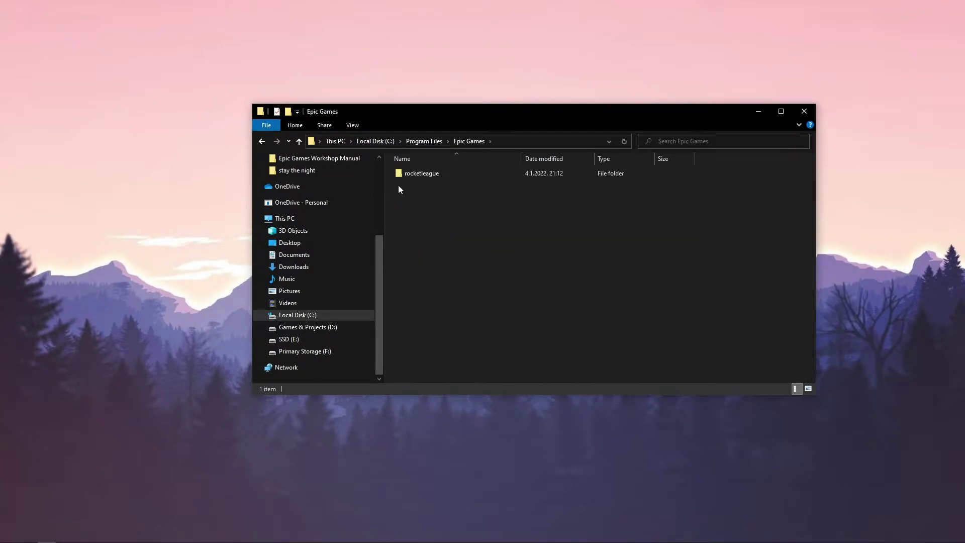
pyautogui.click(432, 173)
pyautogui.click(454, 218)
pyautogui.click(422, 173)
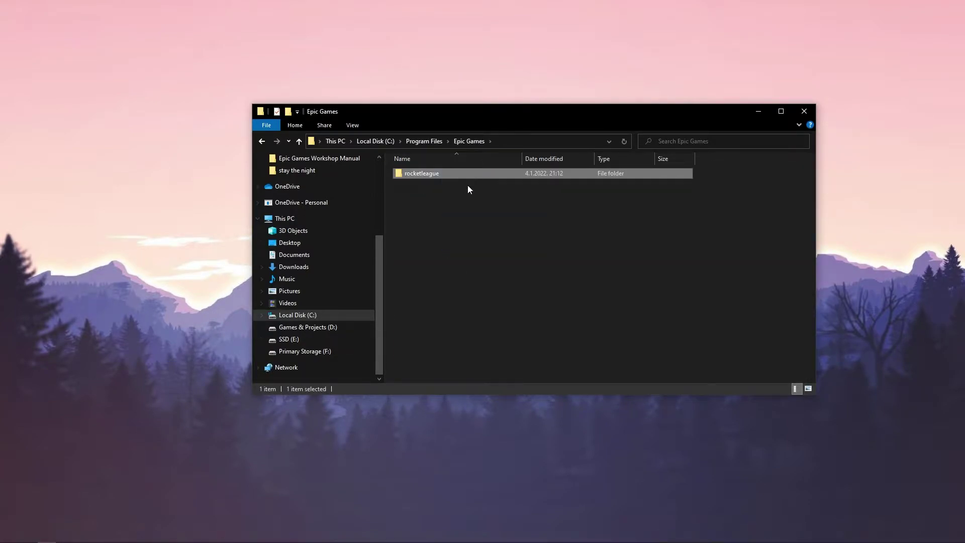
pyautogui.click(308, 327)
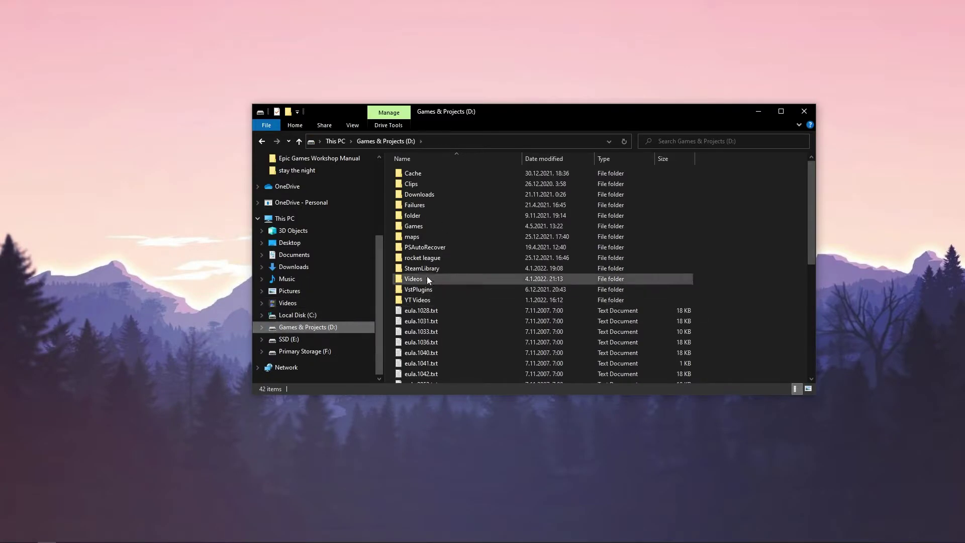
pyautogui.doubleClick(434, 258)
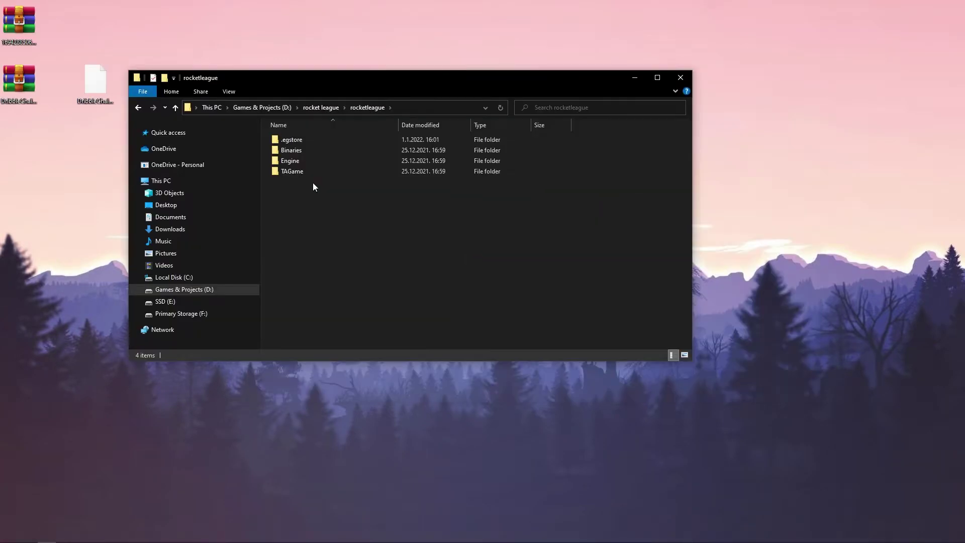
pyautogui.doubleClick(309, 171)
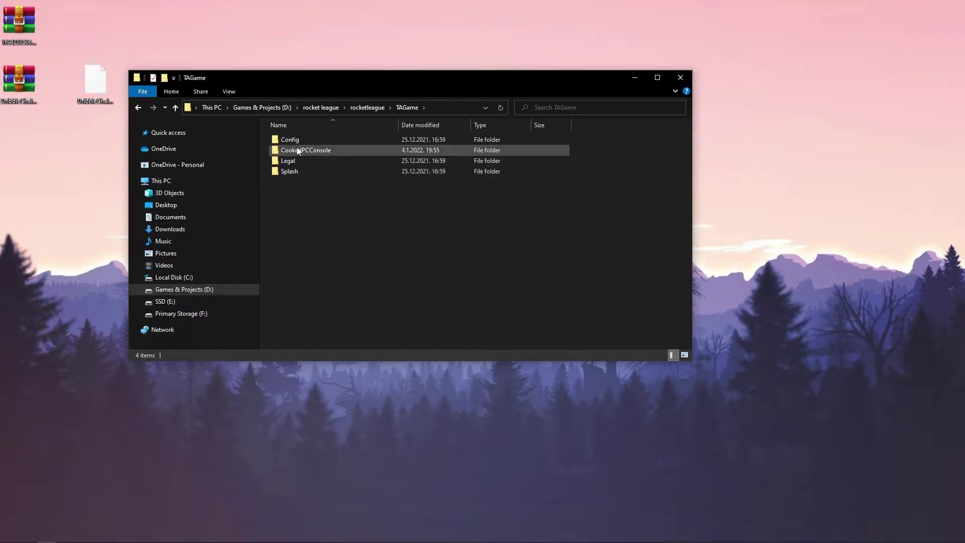
# Step: Open the CookedPCConsole folder and select Labs_CirclePillars_P.upk
pyautogui.doubleClick(313, 149)
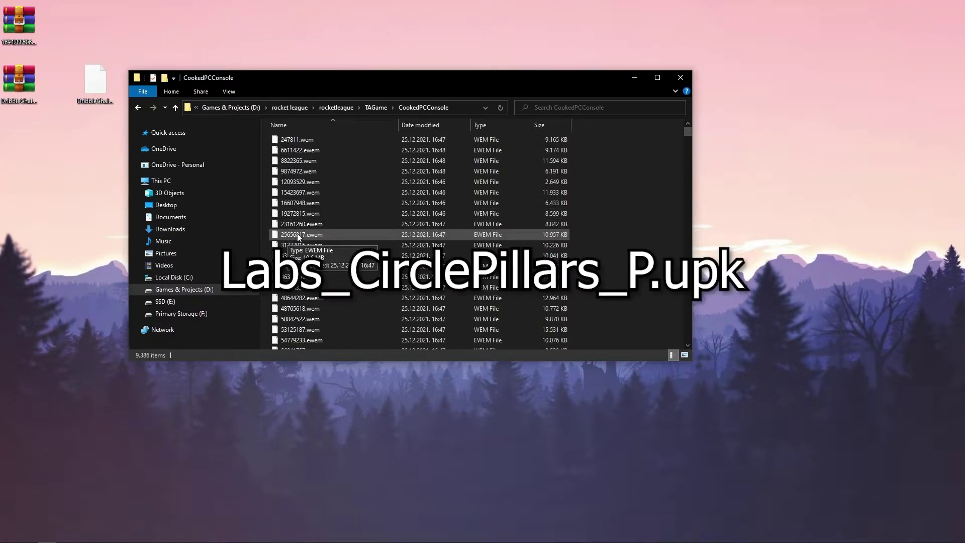
pyautogui.click(347, 193)
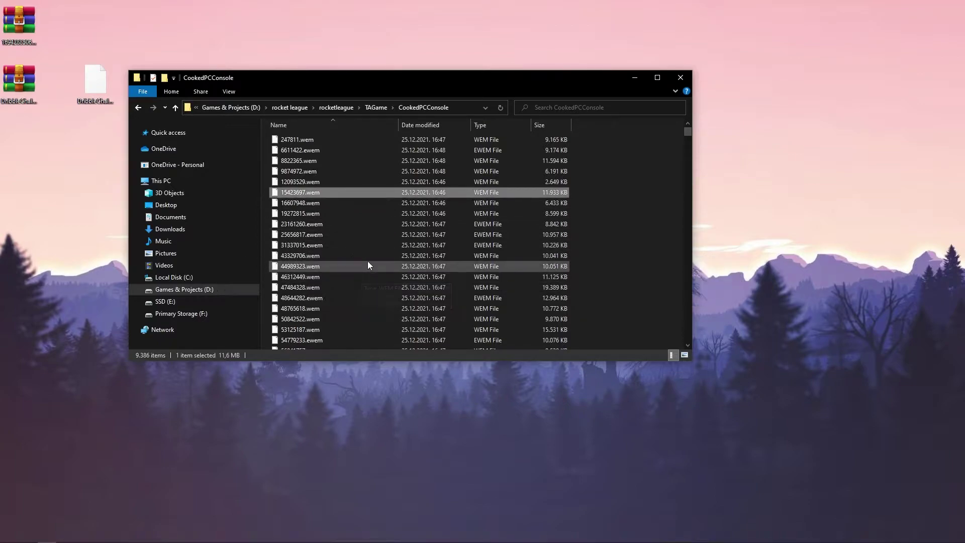
pyautogui.write('l')
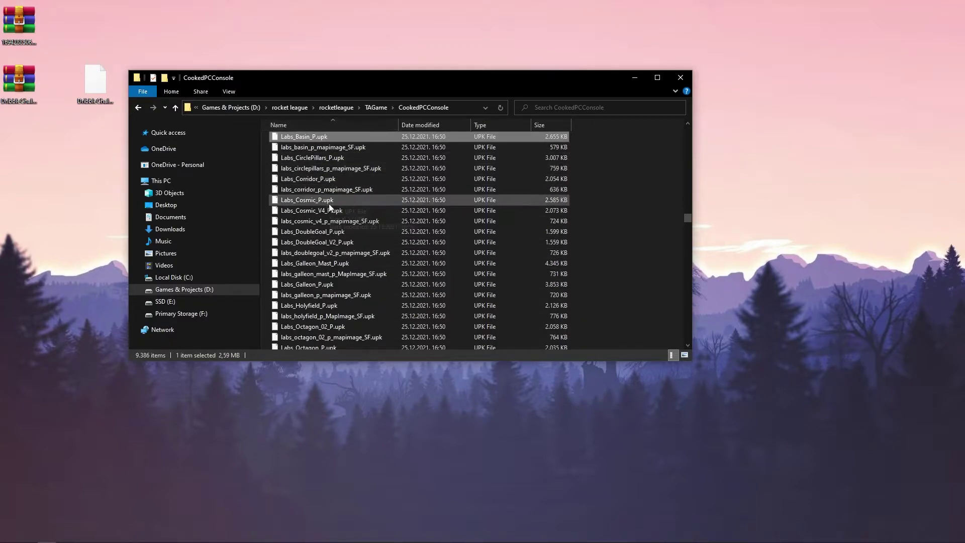
pyautogui.click(295, 159)
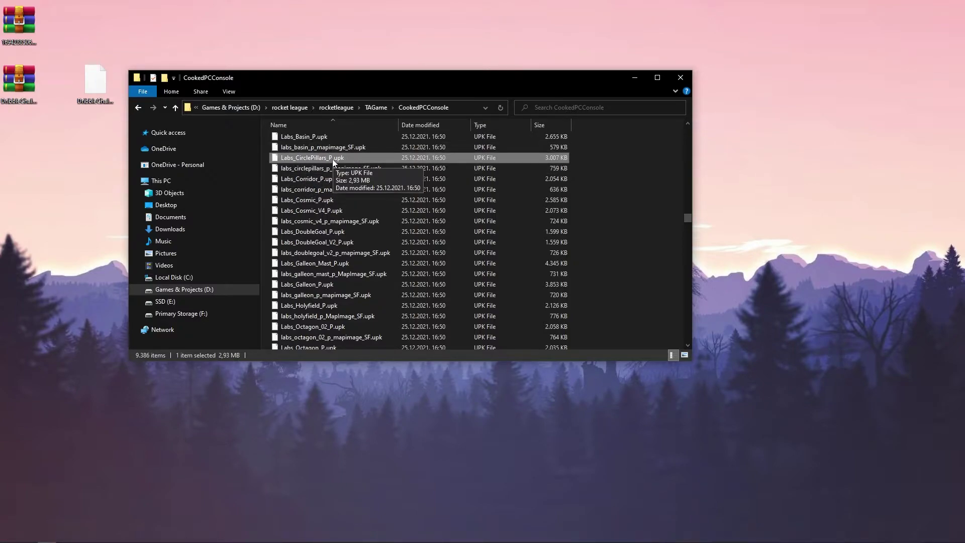
pyautogui.click(224, 95)
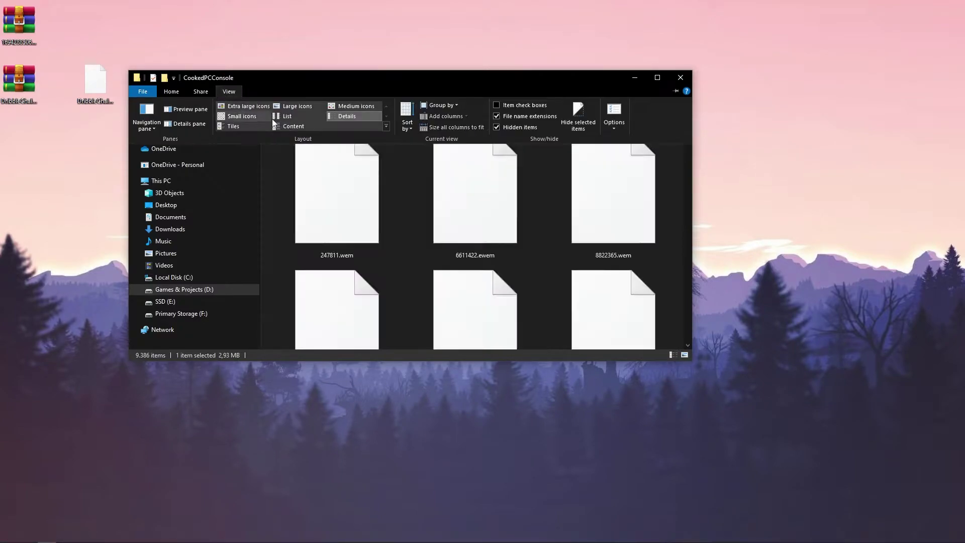
pyautogui.click(500, 114)
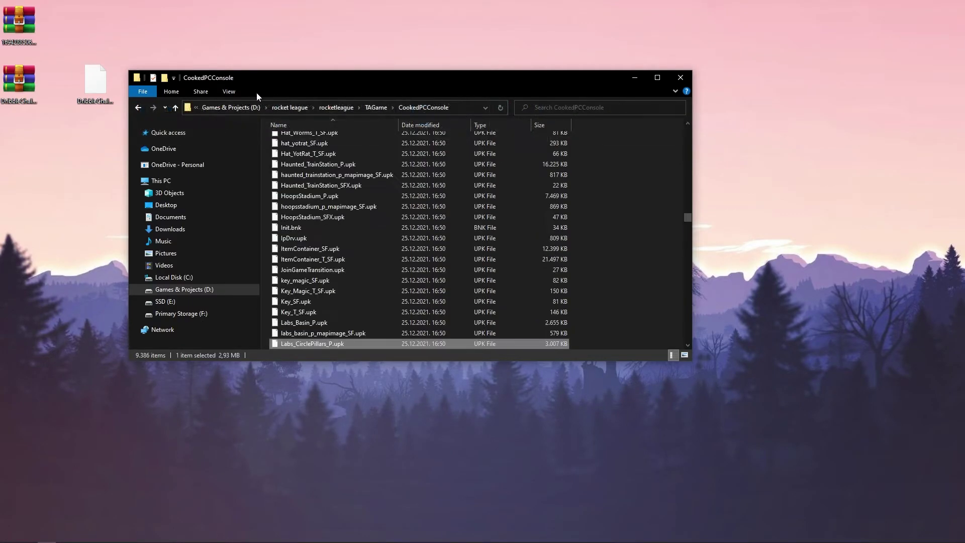
pyautogui.click(234, 92)
pyautogui.click(500, 116)
pyautogui.scroll(-2, 324, 226)
# Step: Rename the file to Labs_CirclePillars_P.upkold, accepting the extension-change warning
pyautogui.rightClick(323, 186)
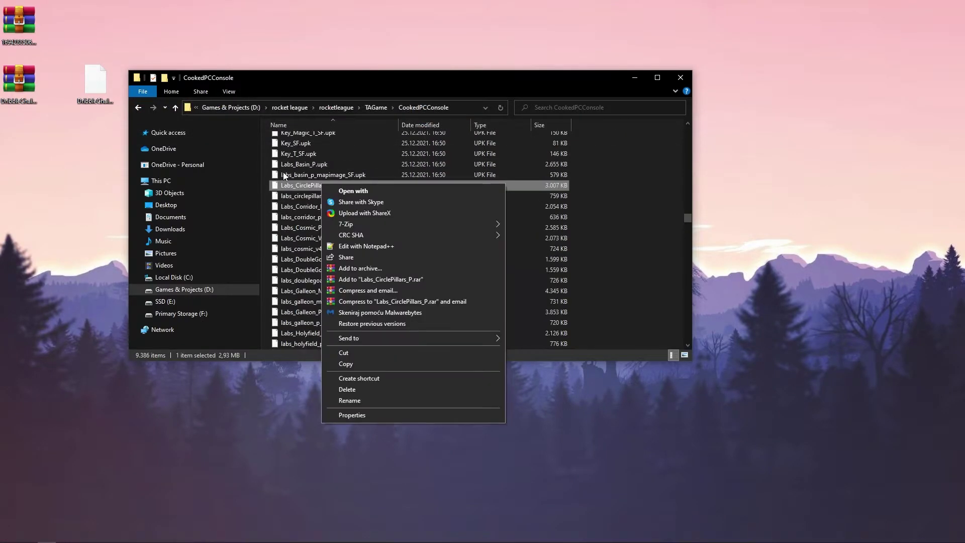
pyautogui.click(351, 402)
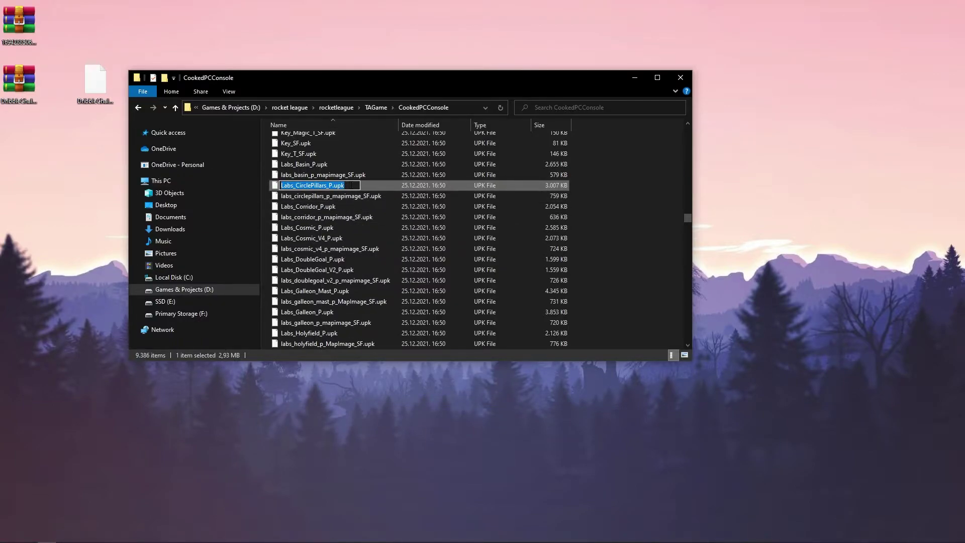
pyautogui.press('End')
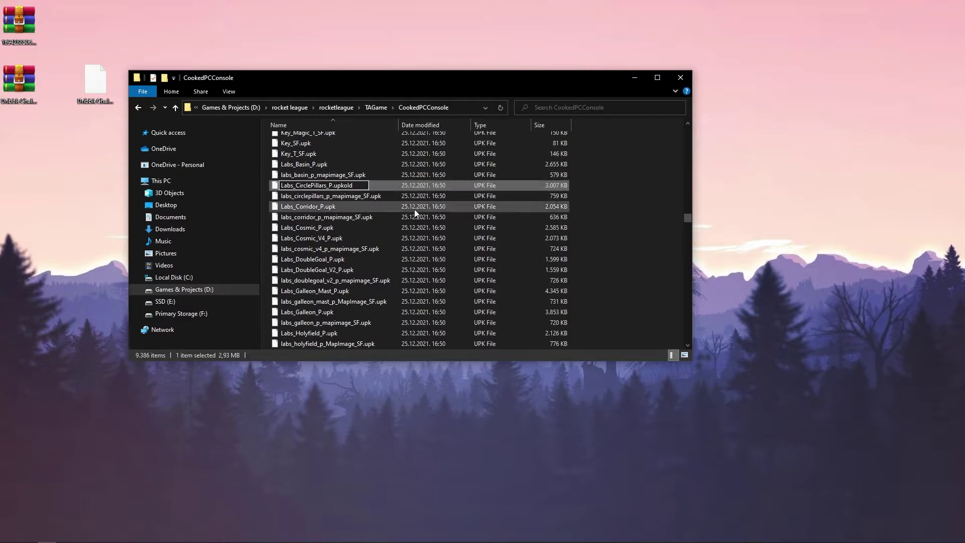
pyautogui.click(419, 174)
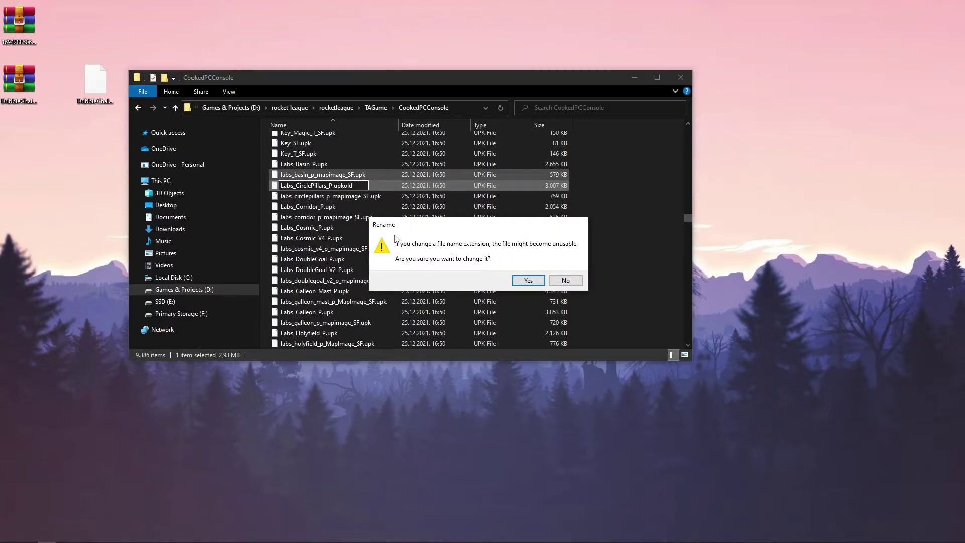
pyautogui.click(526, 280)
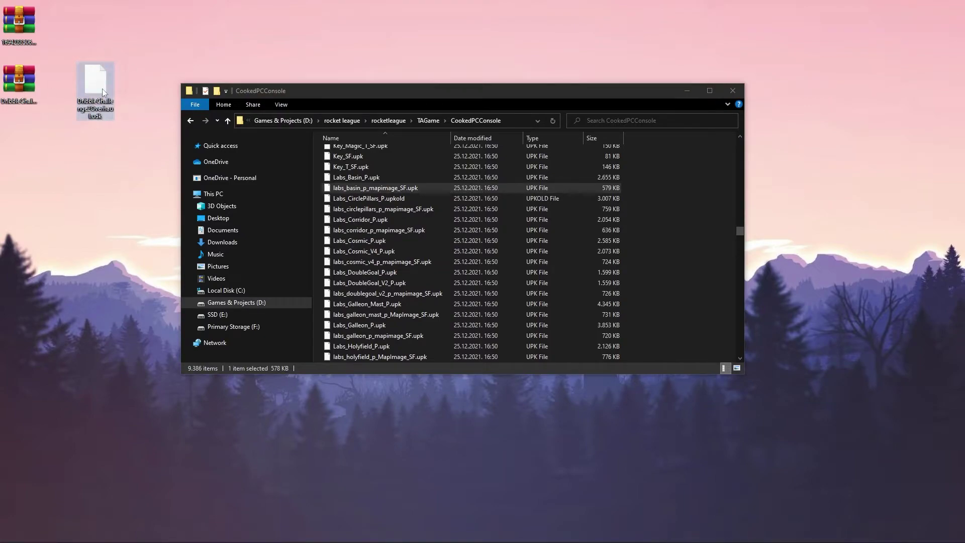
# Step: Rename the desktop .udk map to Labs_CirclePillars_P.upk and copy it into CookedPCConsole
pyautogui.rightClick(98, 91)
pyautogui.click(158, 314)
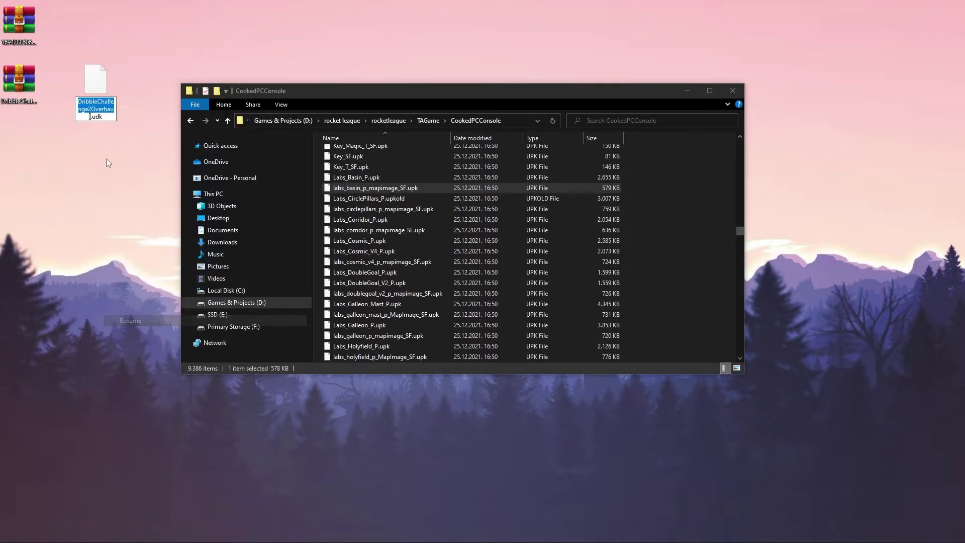
pyautogui.click(111, 116)
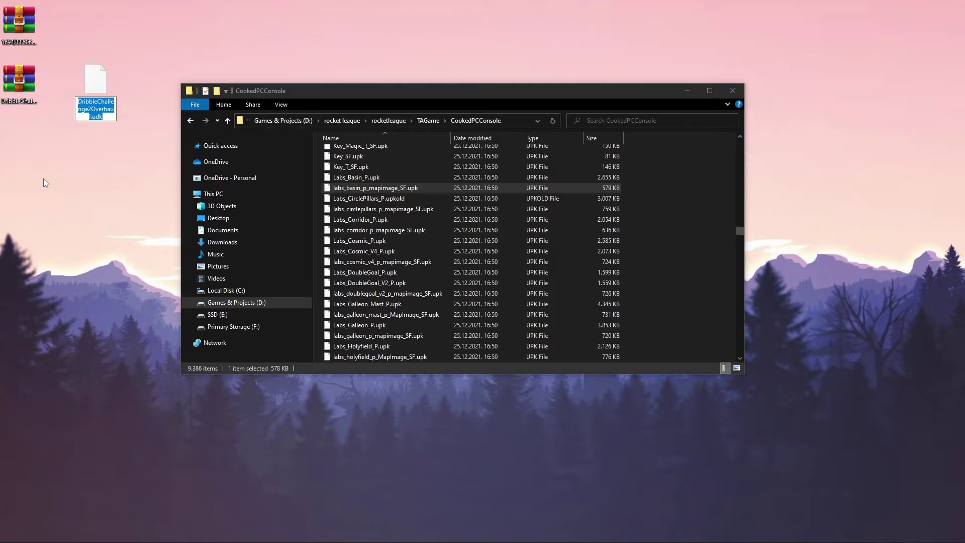
pyautogui.write('Labs_CirclePillars_P.upk')
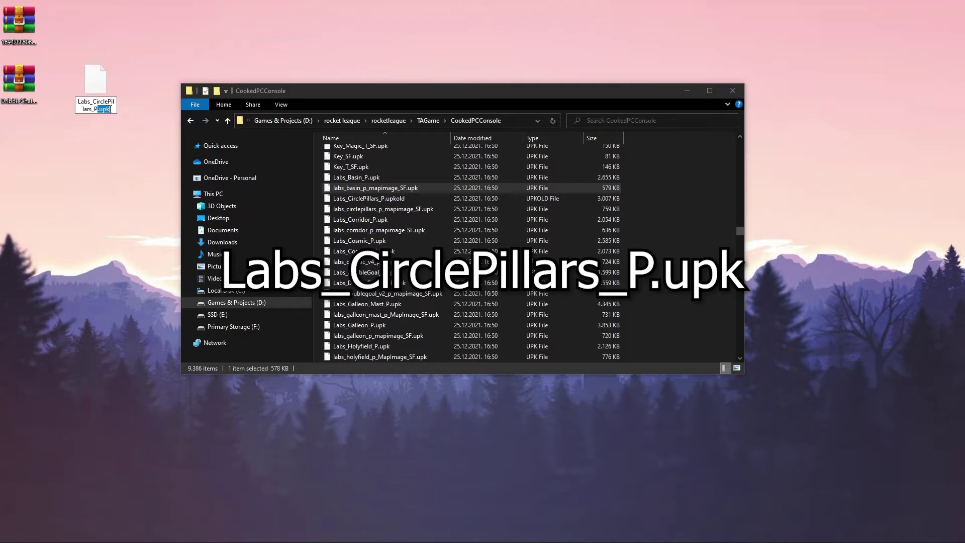
pyautogui.press('Return')
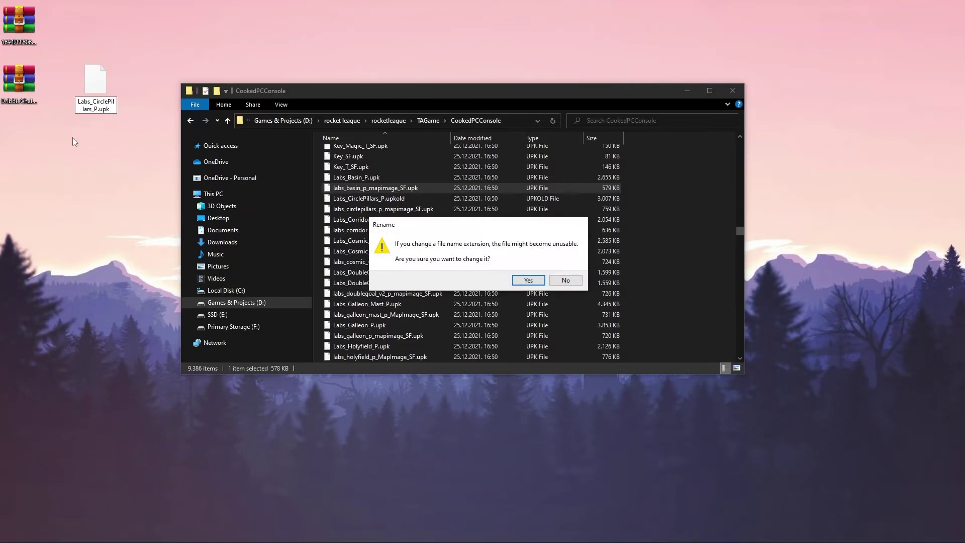
pyautogui.press('Return')
pyautogui.moveTo(96, 85); pyautogui.dragTo(677, 218)
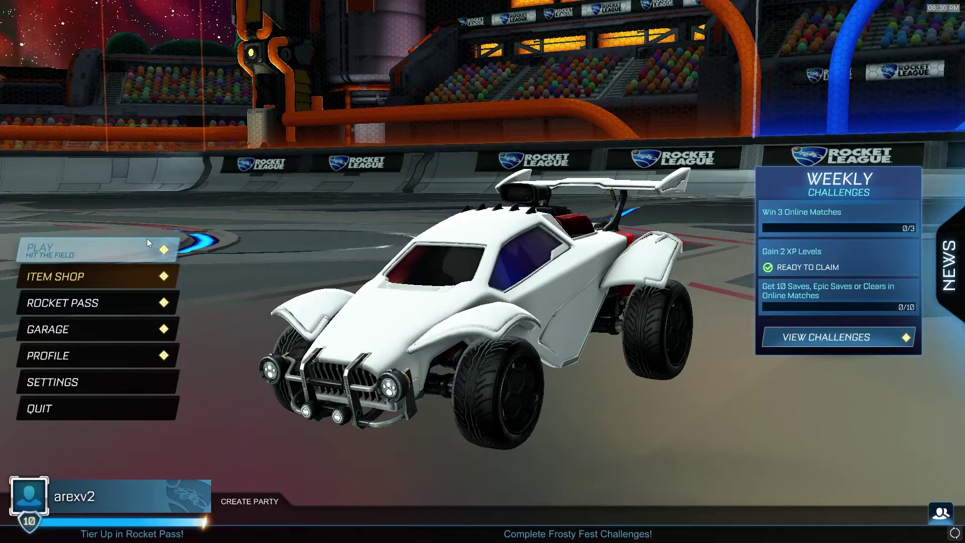
# Step: Start Free Play training on the Pillars – Soccar arena
pyautogui.click(147, 238)
pyautogui.click(276, 367)
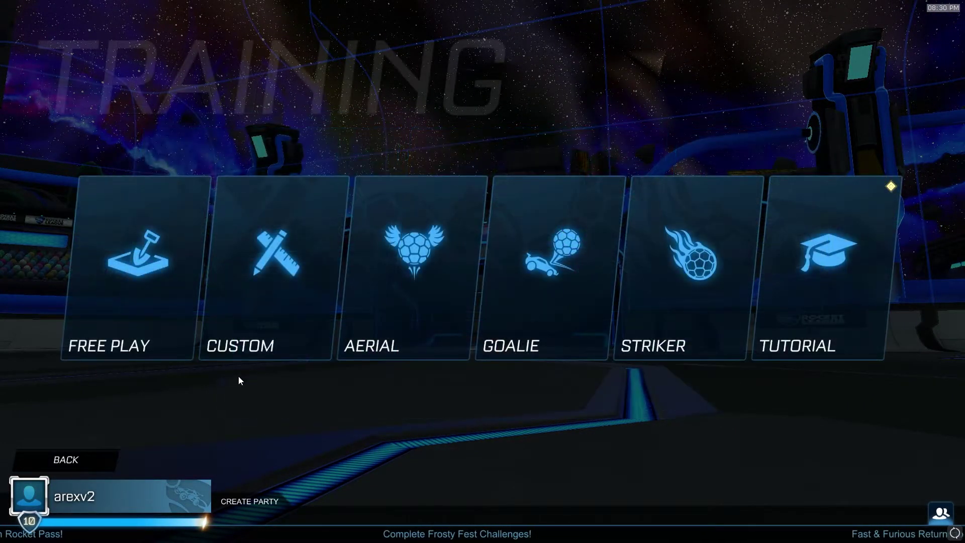
pyautogui.click(128, 287)
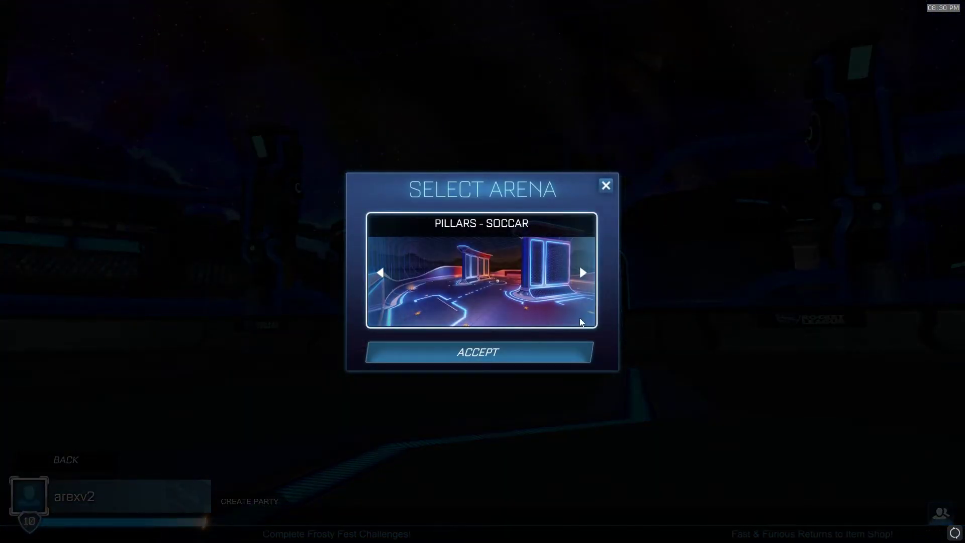
pyautogui.press('Return')
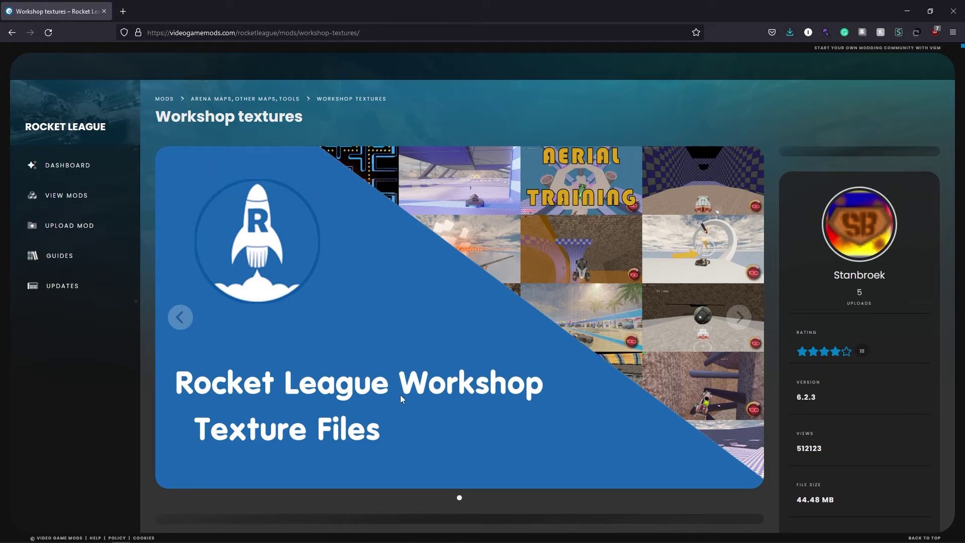
pyautogui.scroll(-4, 400, 394)
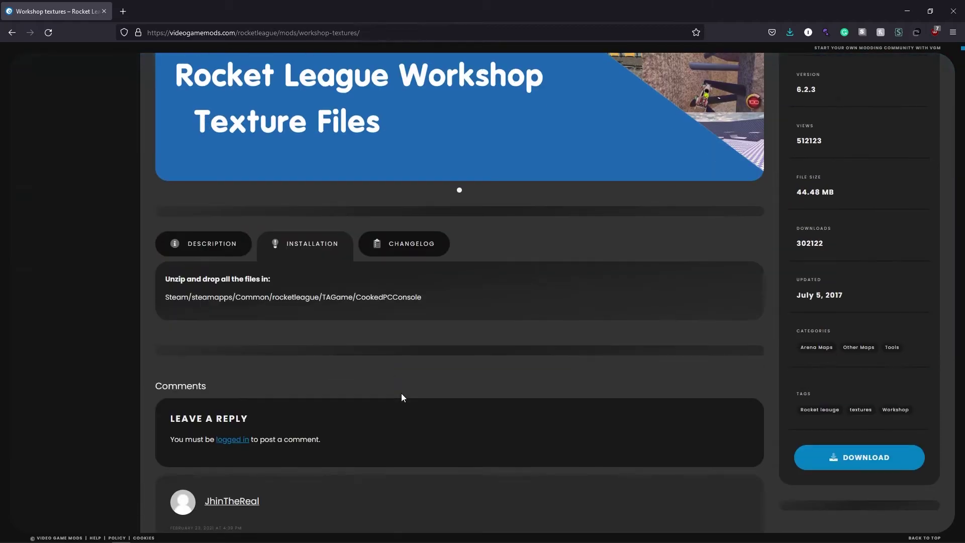
# Step: Switch the Workshop textures mod page to its Description tab
pyautogui.click(212, 248)
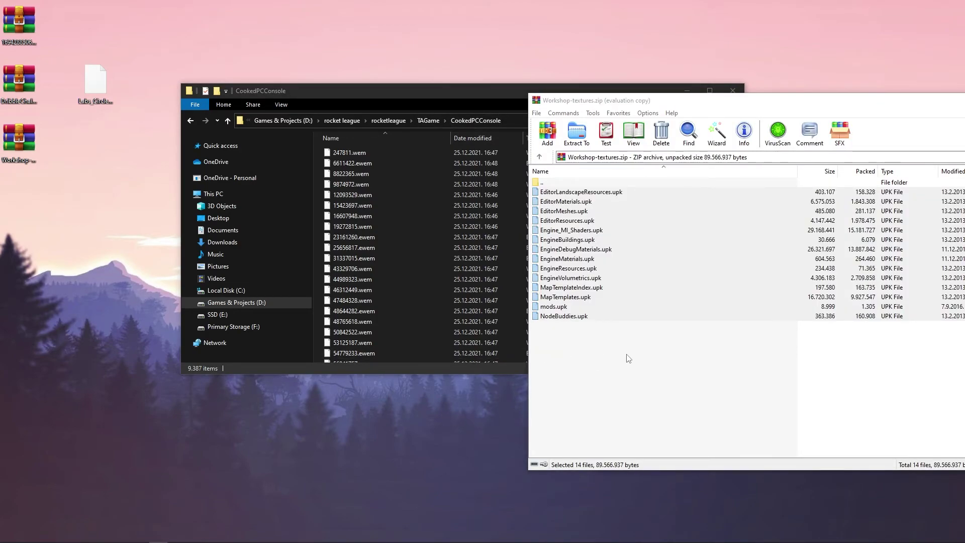
# Step: Drag all 14 Workshop-textures.zip files into CookedPCConsole
pyautogui.moveTo(573, 240); pyautogui.dragTo(532, 240)
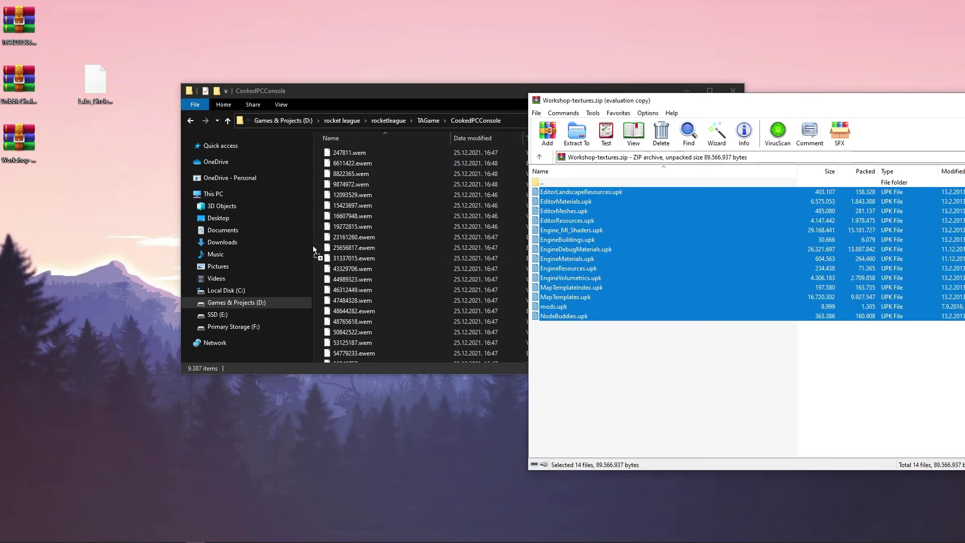
pyautogui.moveTo(313, 246); pyautogui.dragTo(314, 245)
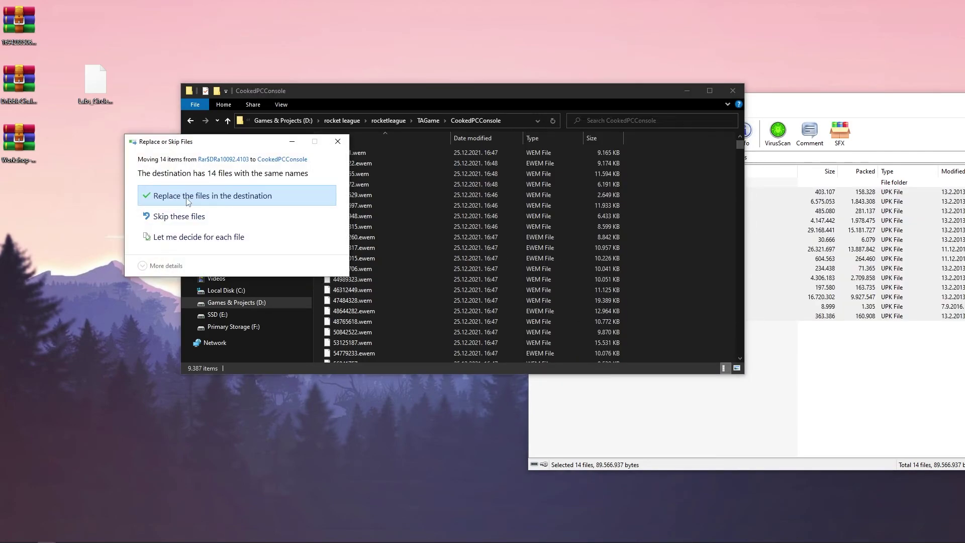